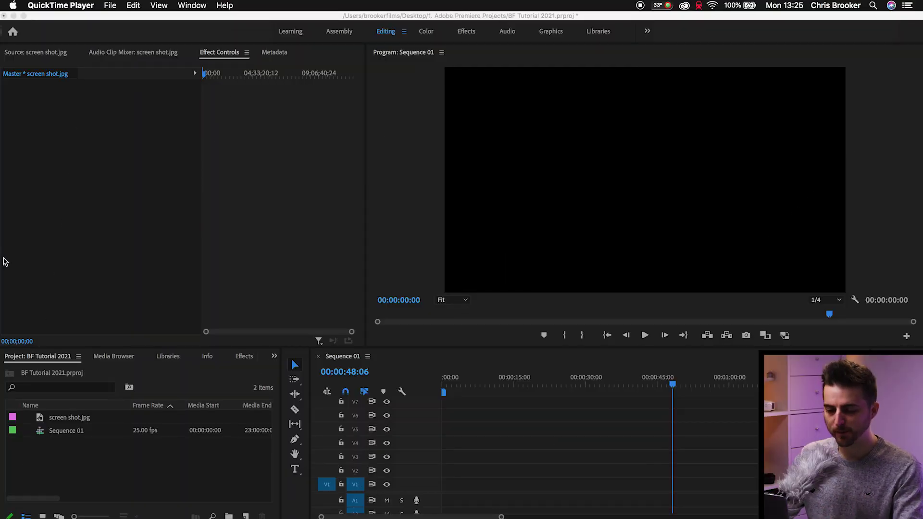
Place screen shot.jpg at the start of Sequence 01 on V1 and zoom the timeline to fit it.
{"action": "left_click", "coordinate": [53, 423]}
{"action": "left_click", "coordinate": [42, 421]}
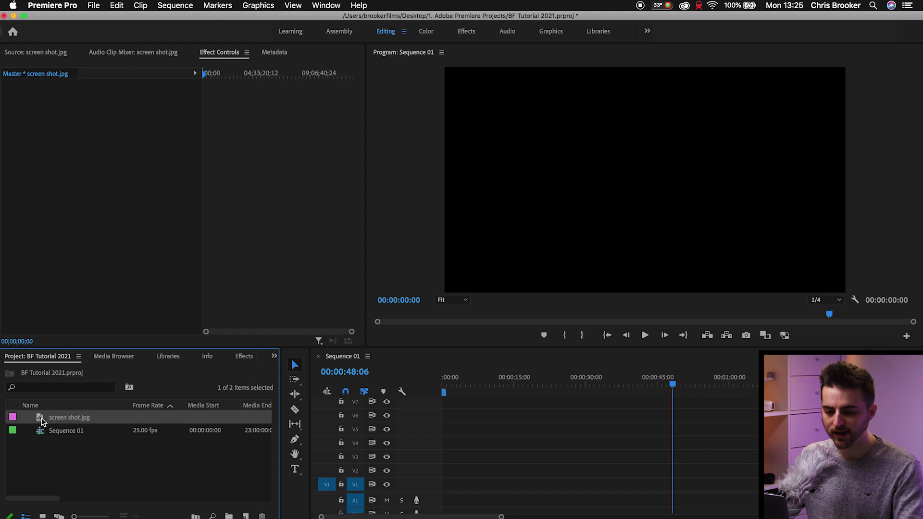
{"action": "left_click_drag", "start_coordinate": [328, 456], "coordinate": [434, 489]}
{"action": "left_click", "coordinate": [452, 384]}
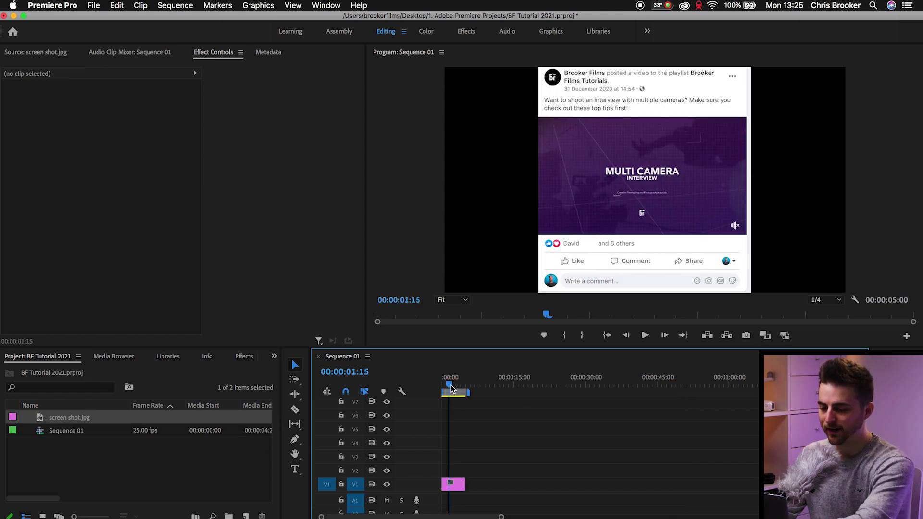
{"action": "key", "text": "="}
{"action": "key", "text": "="}
{"action": "key", "text": "="}
{"action": "key", "text": "="}
{"action": "left_click", "coordinate": [490, 484]}
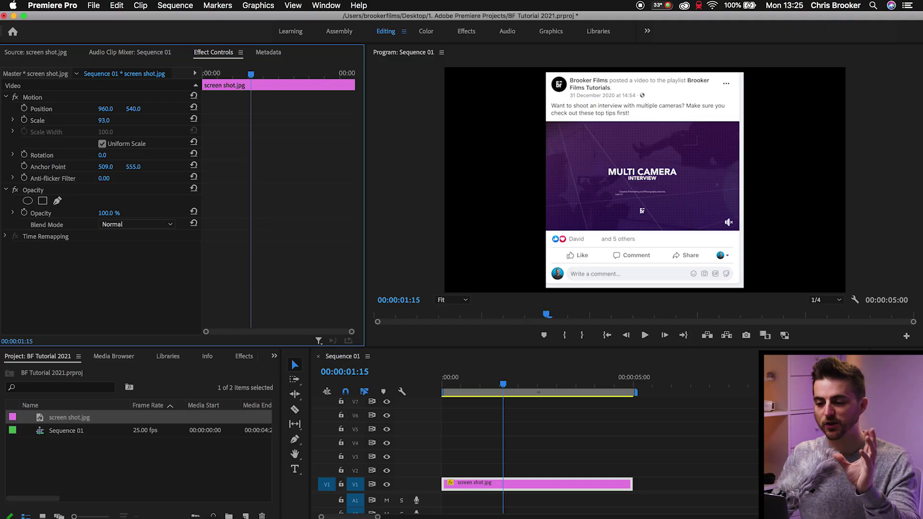
Add DONE Multicam Interview_1.mp4 from the LinkedIn folder above the screenshot in the timeline.
{"action": "key", "text": "super+Tab"}
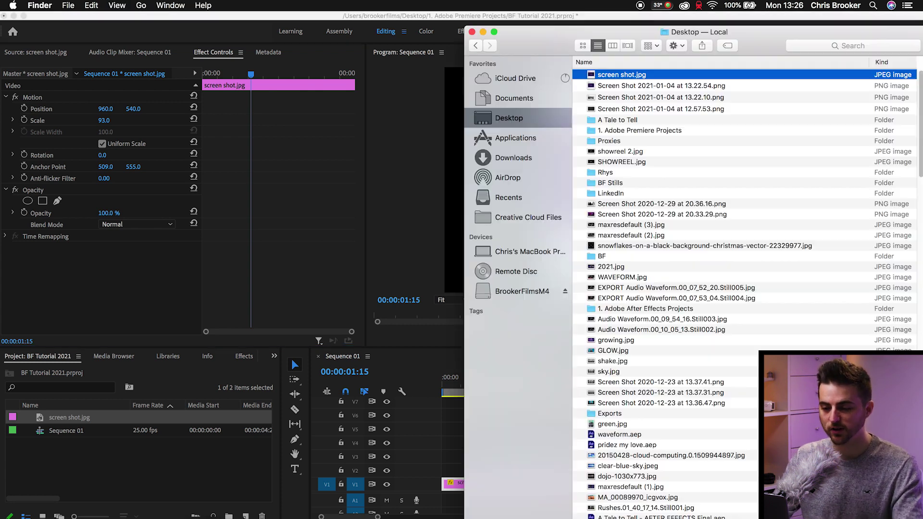
{"action": "left_click", "coordinate": [839, 47]}
{"action": "double_click", "coordinate": [607, 194]}
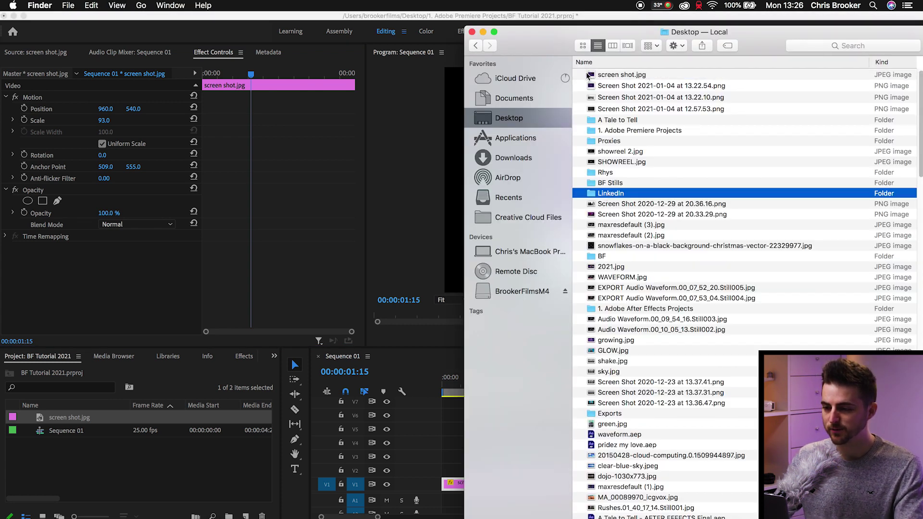
{"action": "left_click_drag", "start_coordinate": [601, 32], "coordinate": [855, 26]}
{"action": "left_click", "coordinate": [872, 197]}
{"action": "left_click_drag", "start_coordinate": [876, 199], "coordinate": [454, 475]}
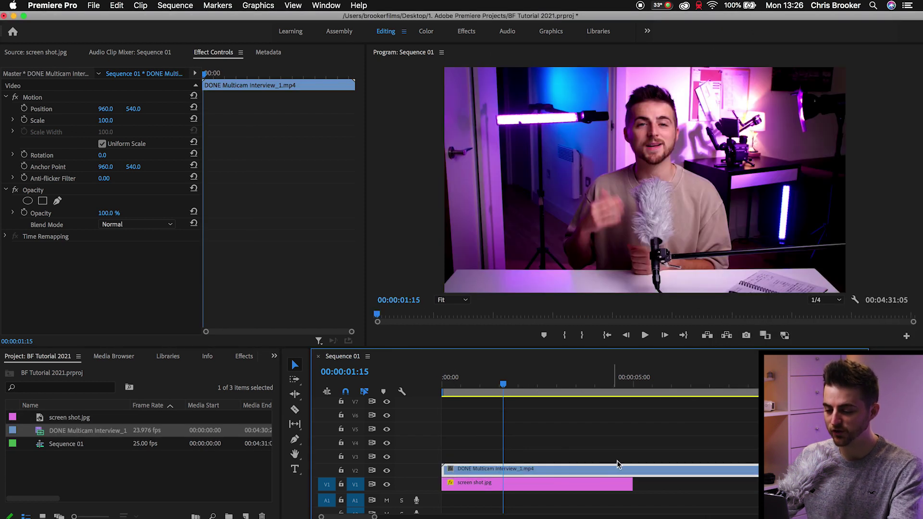
Razor-cut the interview clip where the screenshot ends and delete the leftover piece.
{"action": "left_click", "coordinate": [636, 470]}
{"action": "key", "text": "v"}
{"action": "left_click", "coordinate": [643, 470]}
{"action": "key", "text": "Delete"}
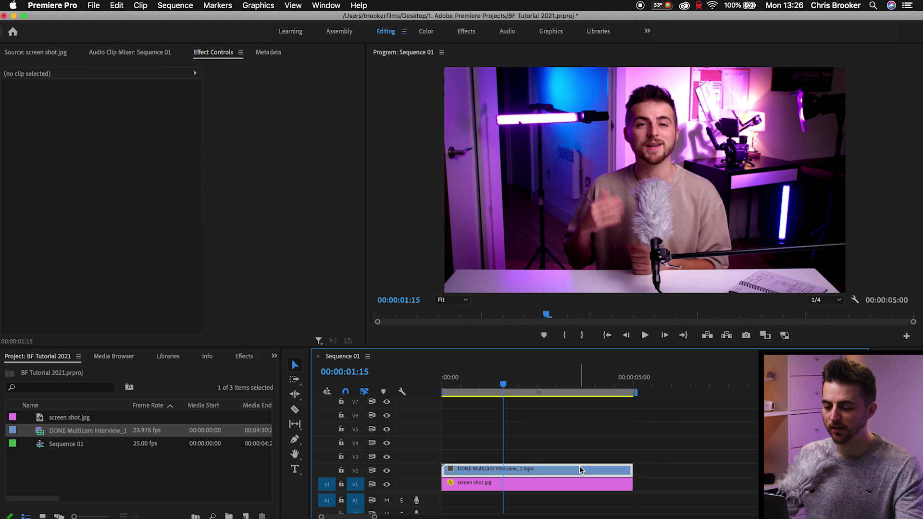
{"action": "left_click", "coordinate": [583, 470]}
Set the interview clip's Scale to 50 in Effect Controls.
{"action": "left_click_drag", "start_coordinate": [110, 124], "coordinate": [138, 110]}
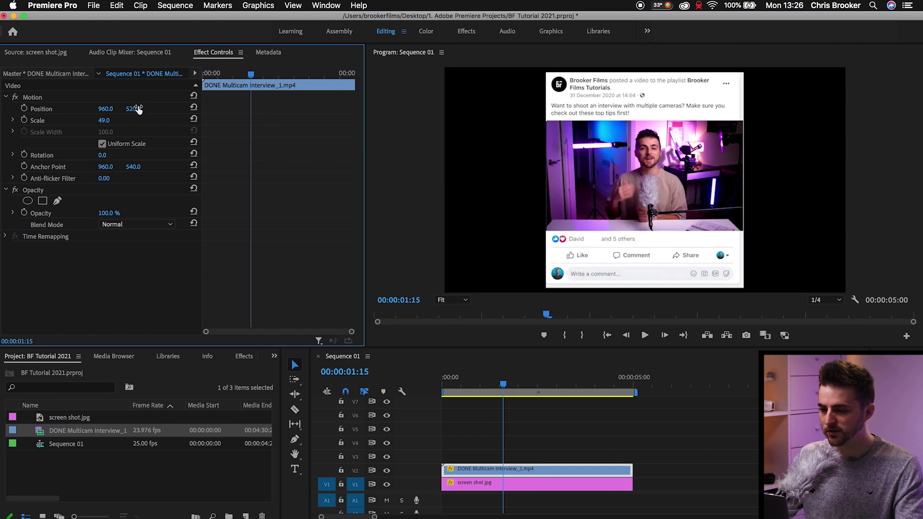
{"action": "left_click", "coordinate": [104, 120]}
{"action": "type", "text": "50"}
{"action": "key", "text": "Return"}
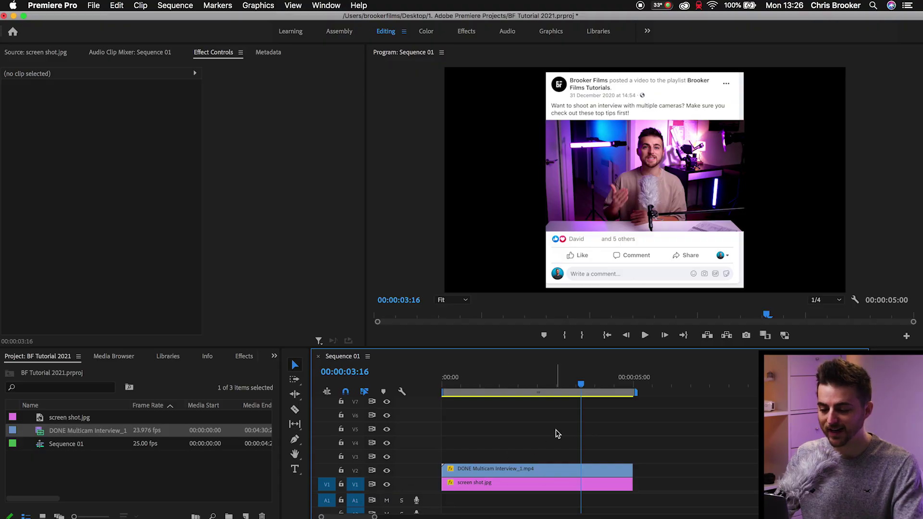
Nest the screenshot and interview clips into a sequence named 'Screenshot' and scale it to 93.
{"action": "left_click_drag", "start_coordinate": [523, 457], "coordinate": [497, 485]}
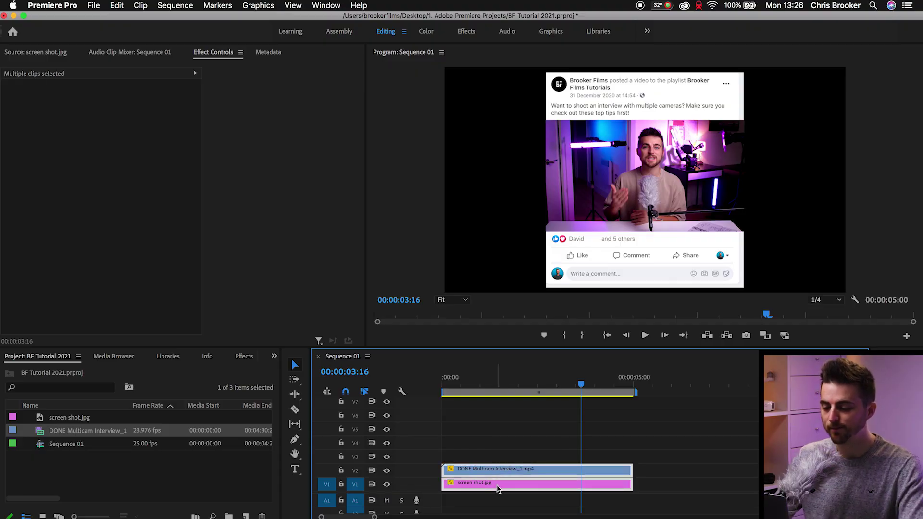
{"action": "right_click", "coordinate": [498, 484]}
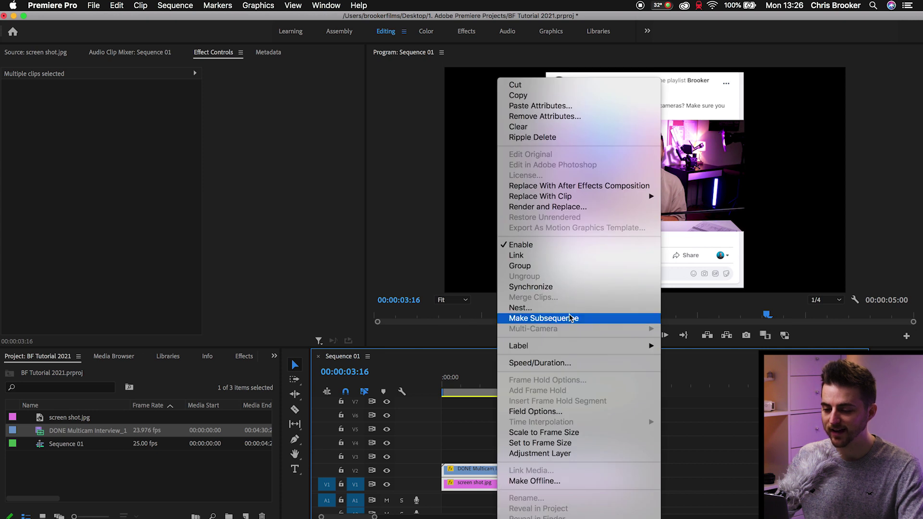
{"action": "left_click", "coordinate": [549, 309]}
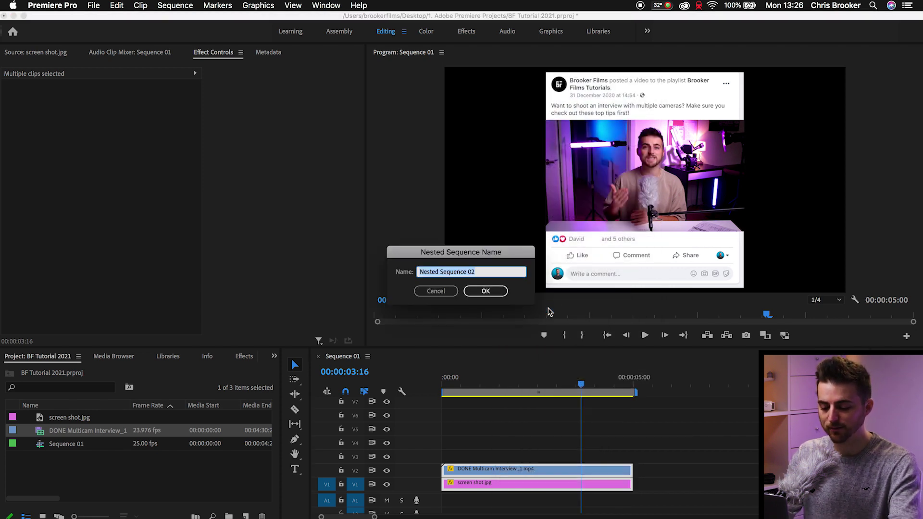
{"action": "type", "text": "Screenshot"}
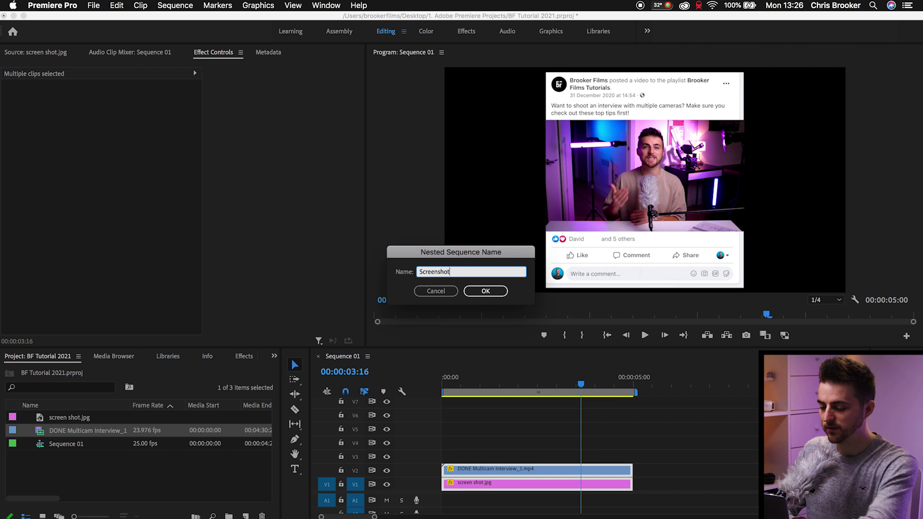
{"action": "key", "text": "Return"}
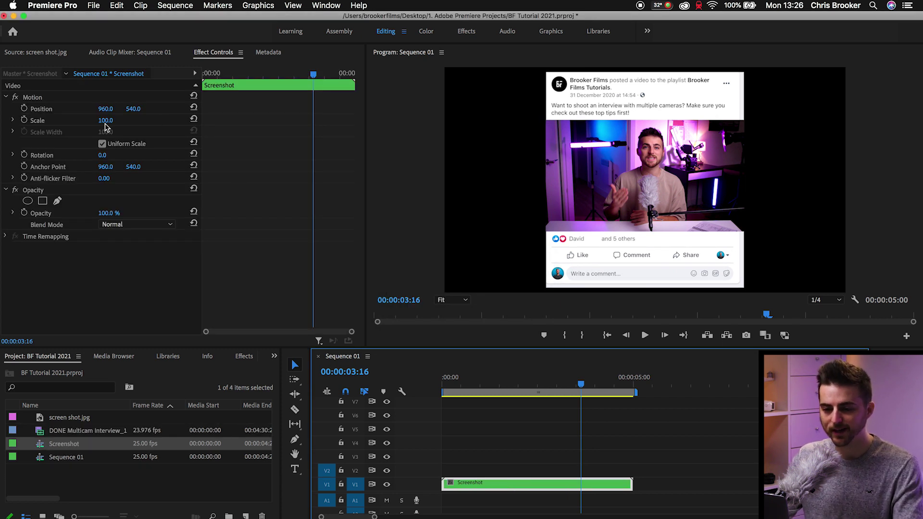
{"action": "left_click", "coordinate": [34, 98]}
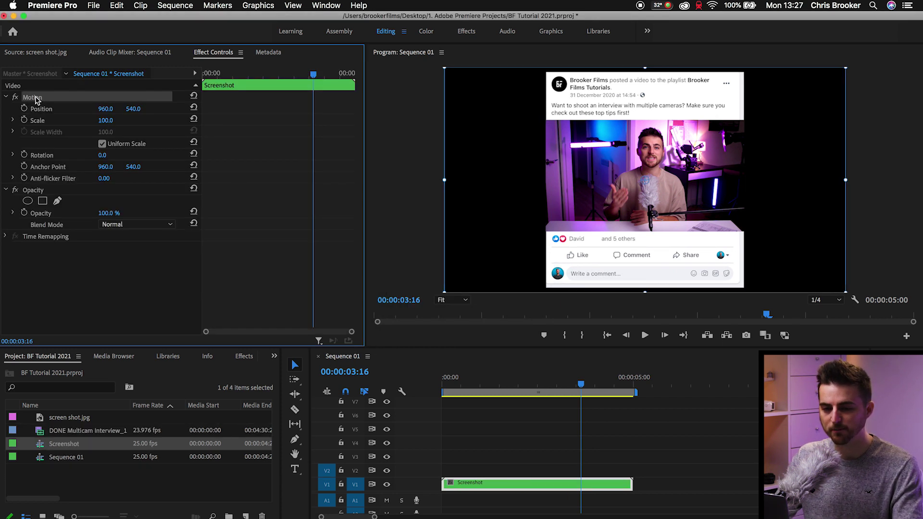
{"action": "mouse_move", "coordinate": [103, 120]}
{"action": "left_mouse_down"}
{"action": "mouse_move", "coordinate": [94, 120]}
{"action": "mouse_move", "coordinate": [113, 121]}
{"action": "left_mouse_up"}
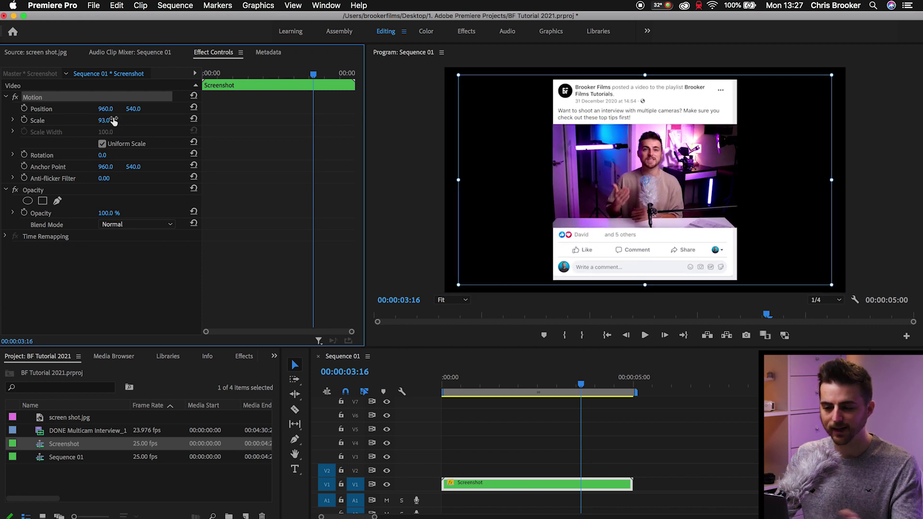
Apply Basic 3D to the Screenshot clip with Swivel about 15° and Tilt -4°.
{"action": "left_click", "coordinate": [243, 356]}
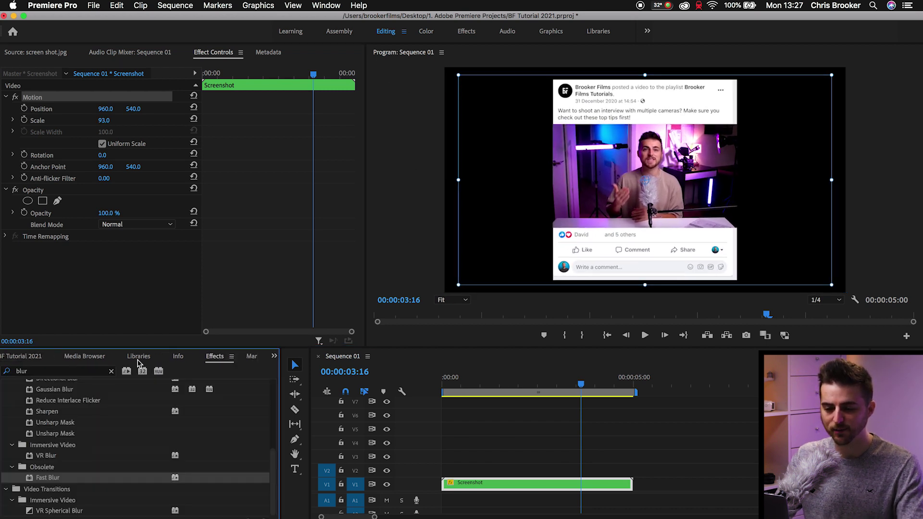
{"action": "double_click", "coordinate": [60, 371]}
{"action": "type", "text": "basic"}
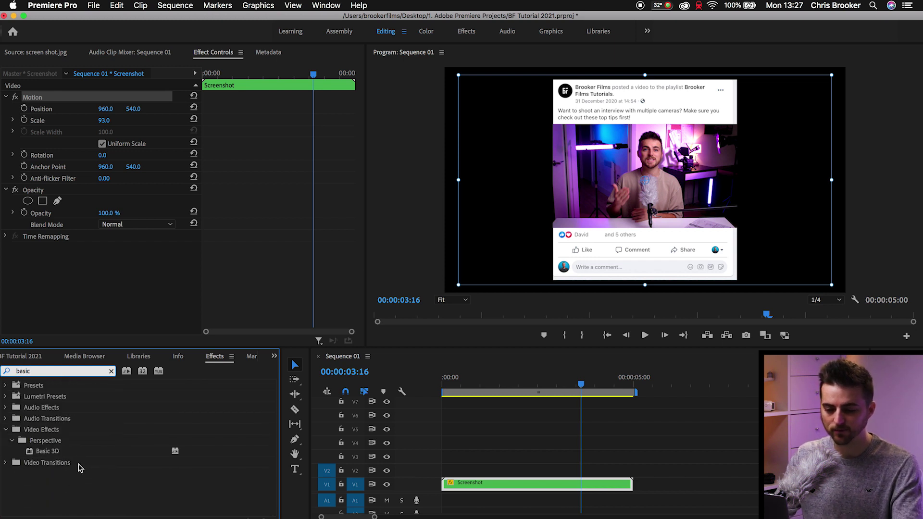
{"action": "left_click_drag", "start_coordinate": [40, 455], "coordinate": [489, 438]}
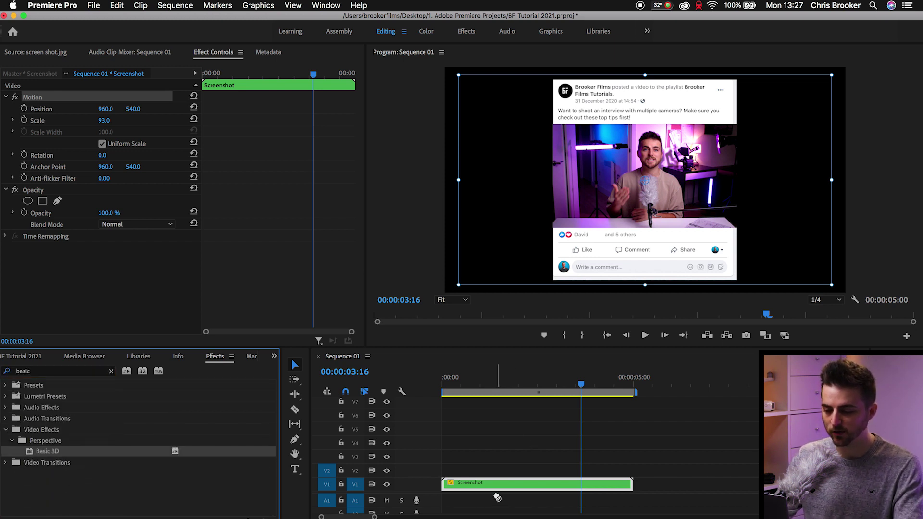
{"action": "left_click_drag", "start_coordinate": [498, 498], "coordinate": [499, 490]}
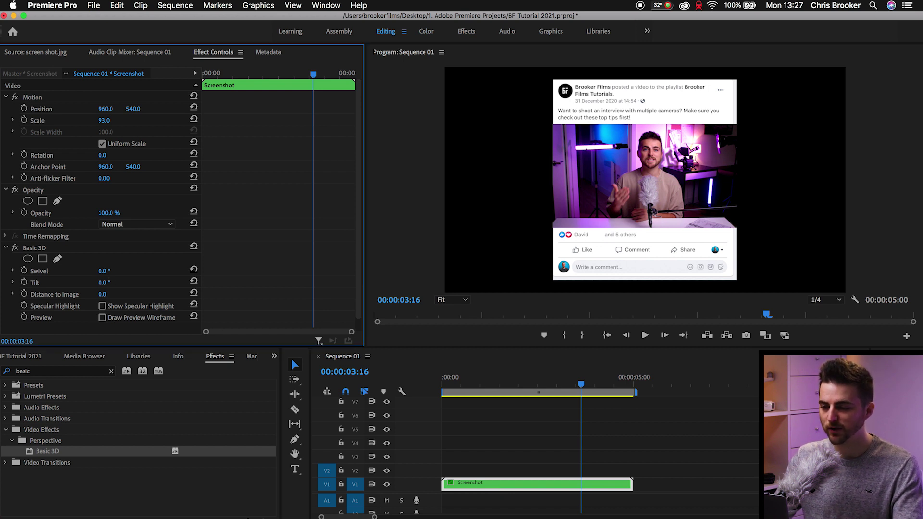
{"action": "left_click_drag", "start_coordinate": [104, 271], "coordinate": [100, 282]}
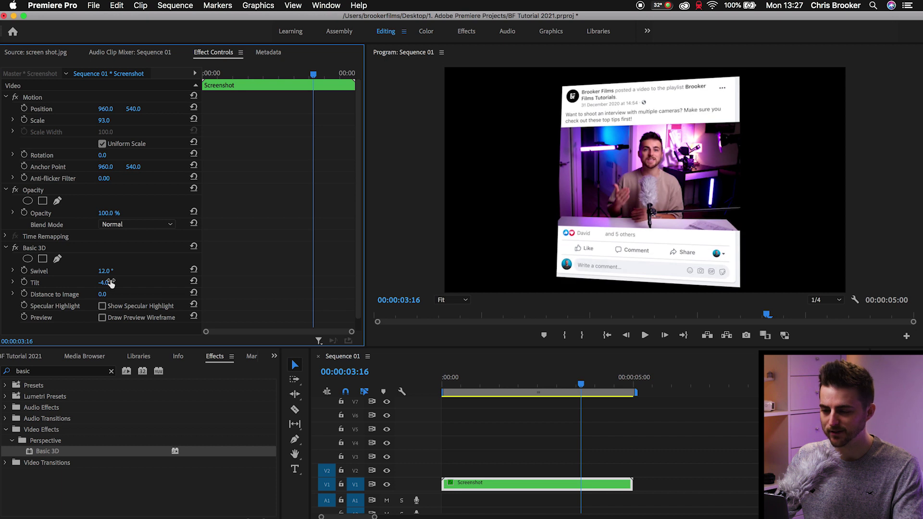
{"action": "mouse_move", "coordinate": [103, 271]}
{"action": "left_mouse_down"}
{"action": "mouse_move", "coordinate": [121, 271]}
{"action": "mouse_move", "coordinate": [110, 272]}
{"action": "left_mouse_up"}
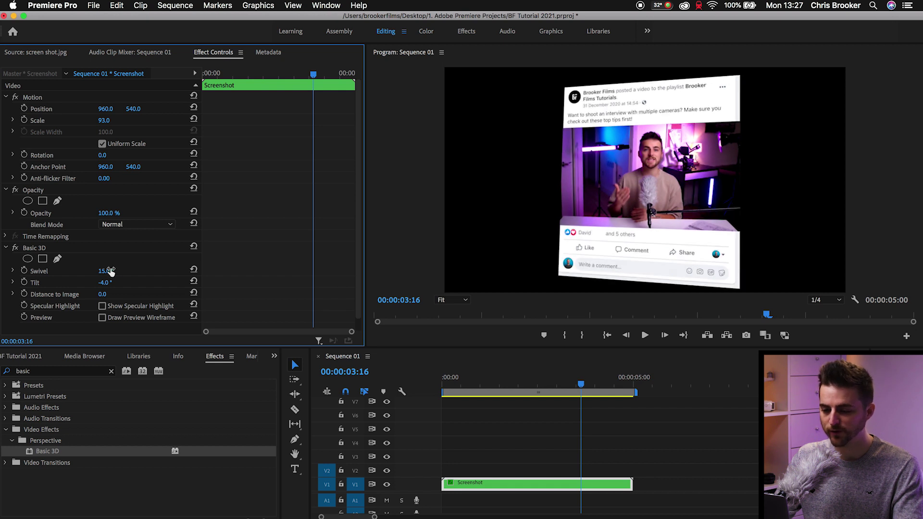
Keyframe Swivel from 15° at the start to -16° at the clip's end, then play it back.
{"action": "key", "text": "Home"}
{"action": "left_click", "coordinate": [224, 79]}
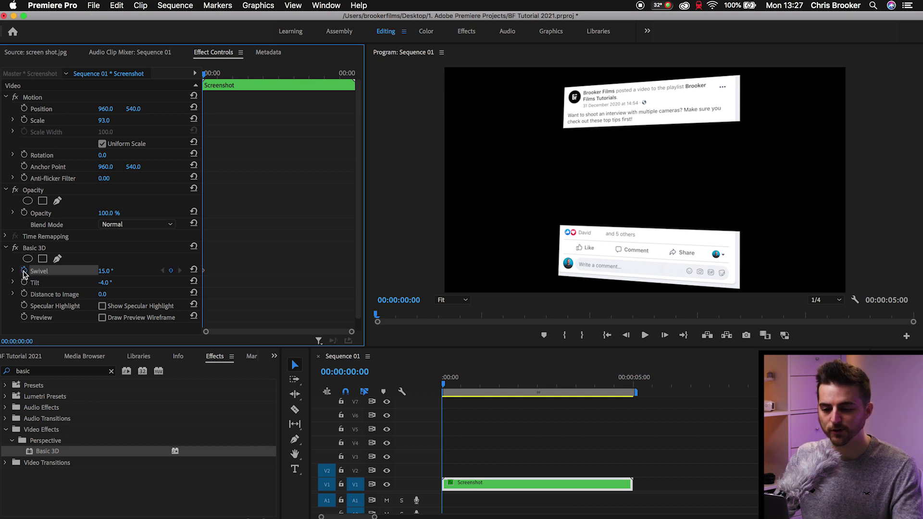
{"action": "left_click_drag", "start_coordinate": [498, 384], "coordinate": [623, 383]}
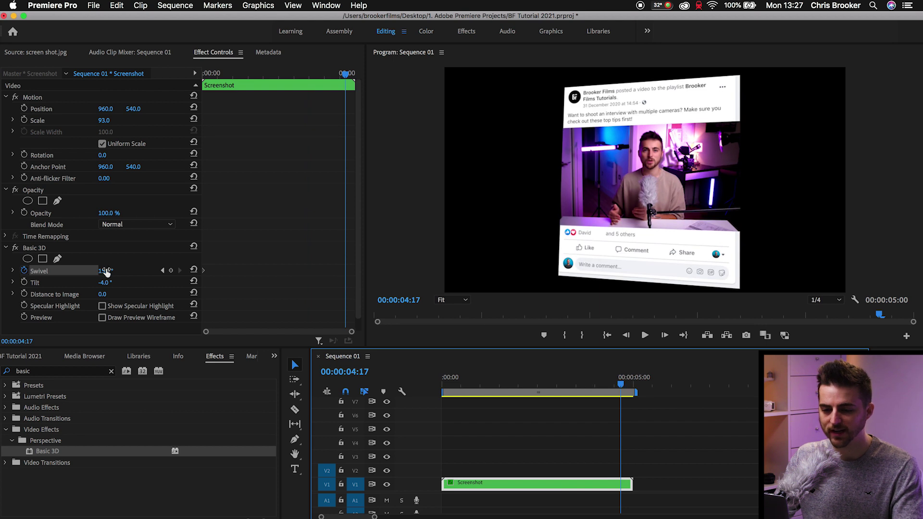
{"action": "left_click_drag", "start_coordinate": [104, 273], "coordinate": [87, 273]}
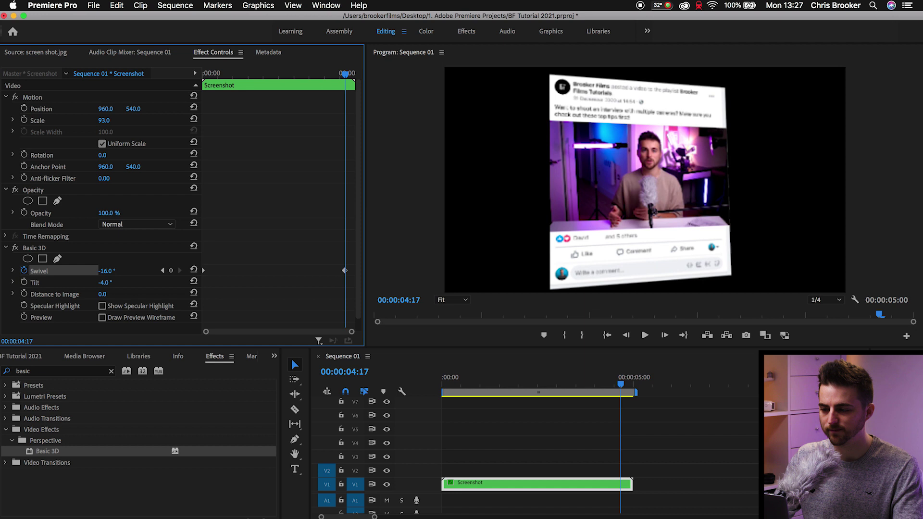
{"action": "key", "text": "Home"}
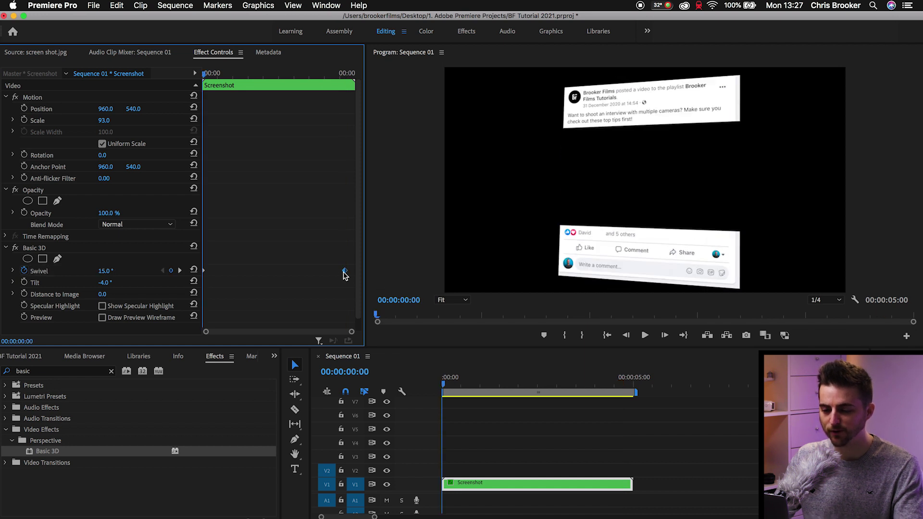
{"action": "left_click_drag", "start_coordinate": [344, 274], "coordinate": [349, 276]}
{"action": "key", "text": "space"}
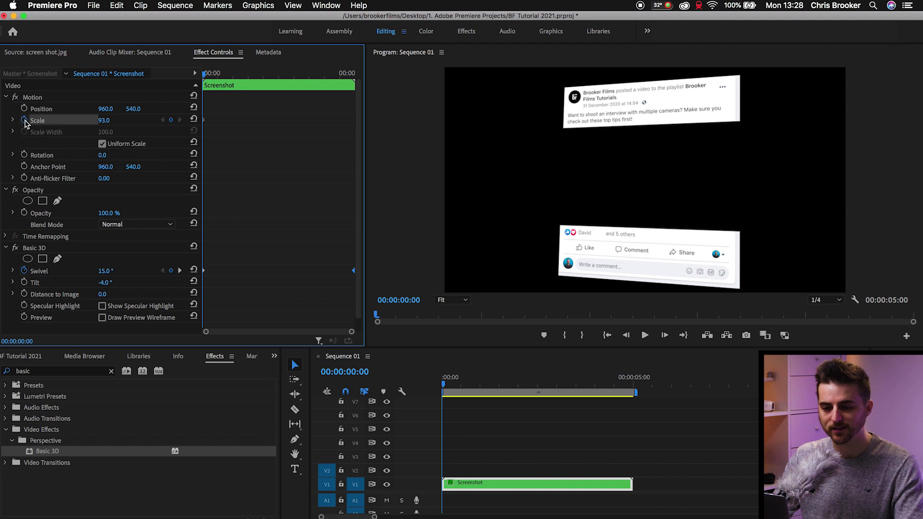
Add a Scale keyframe near the clip's end growing the screenshot to about 106, and preview it.
{"action": "left_click_drag", "start_coordinate": [264, 73], "coordinate": [338, 75]}
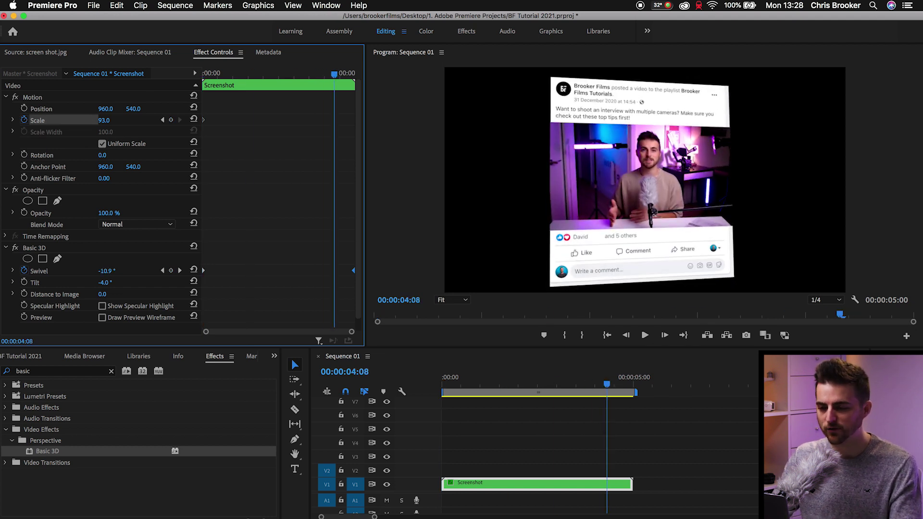
{"action": "left_click_drag", "start_coordinate": [104, 120], "coordinate": [114, 120]}
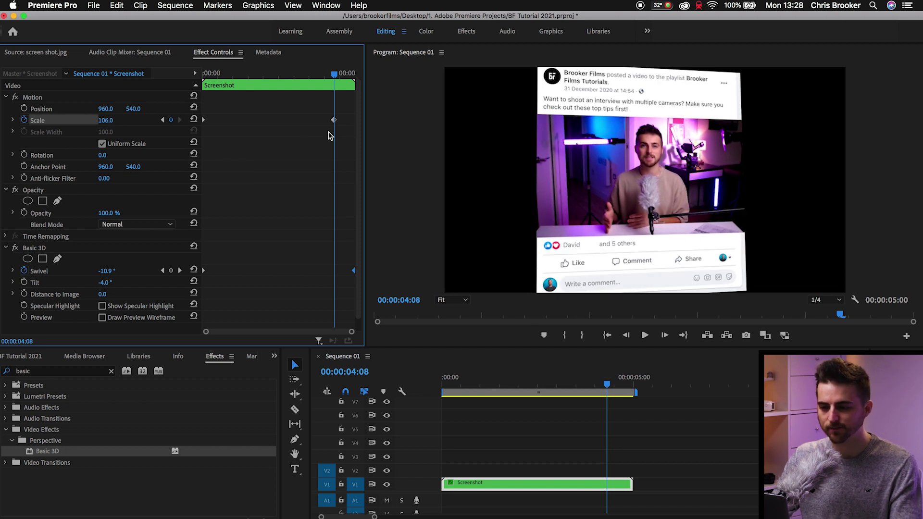
{"action": "key", "text": "space"}
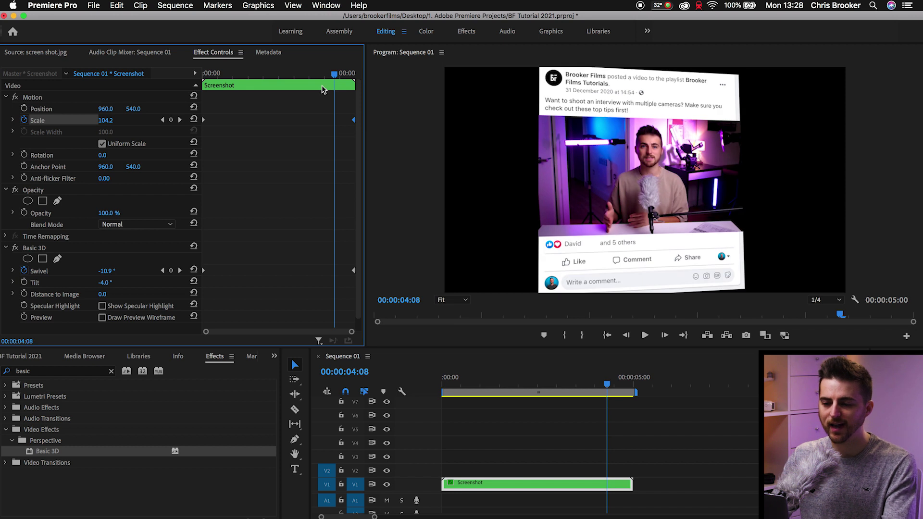
{"action": "key", "text": "space"}
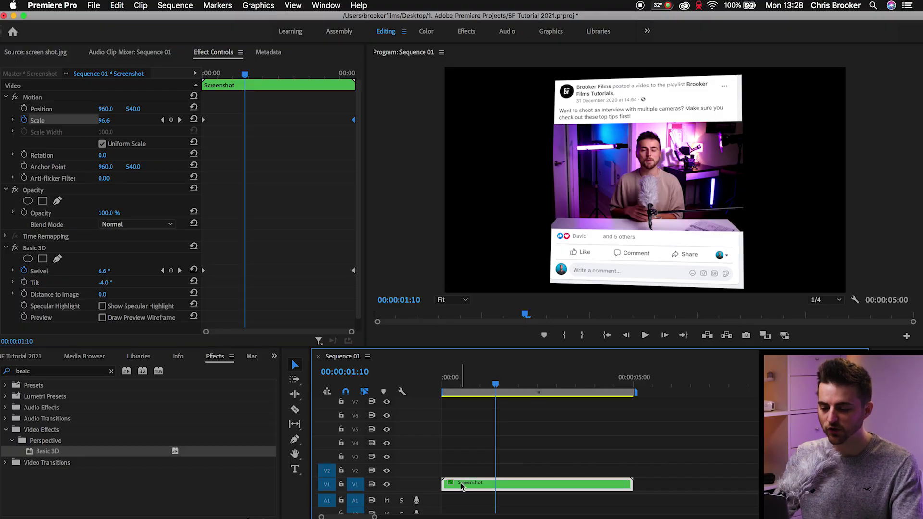
Move the nested Screenshot clip up to track V2.
{"action": "left_click_drag", "start_coordinate": [462, 487], "coordinate": [460, 472]}
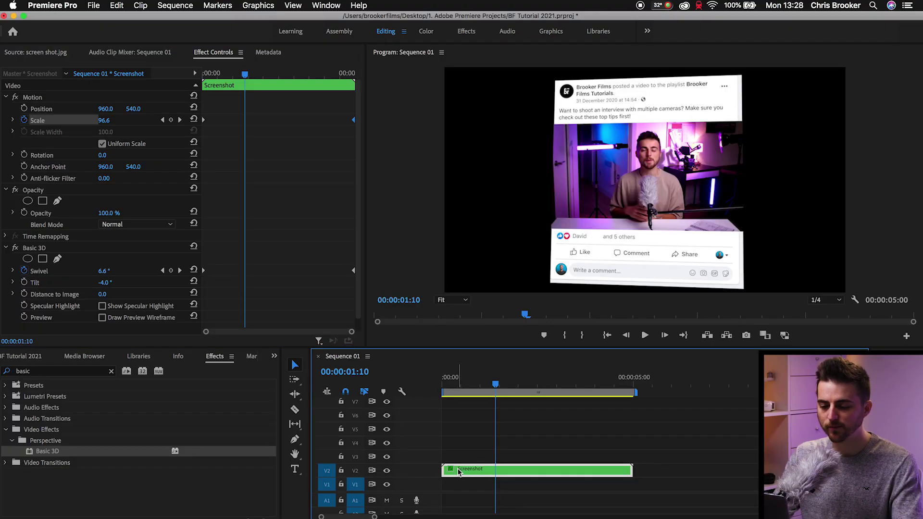
{"action": "left_click", "coordinate": [277, 356]}
{"action": "left_click", "coordinate": [295, 371]}
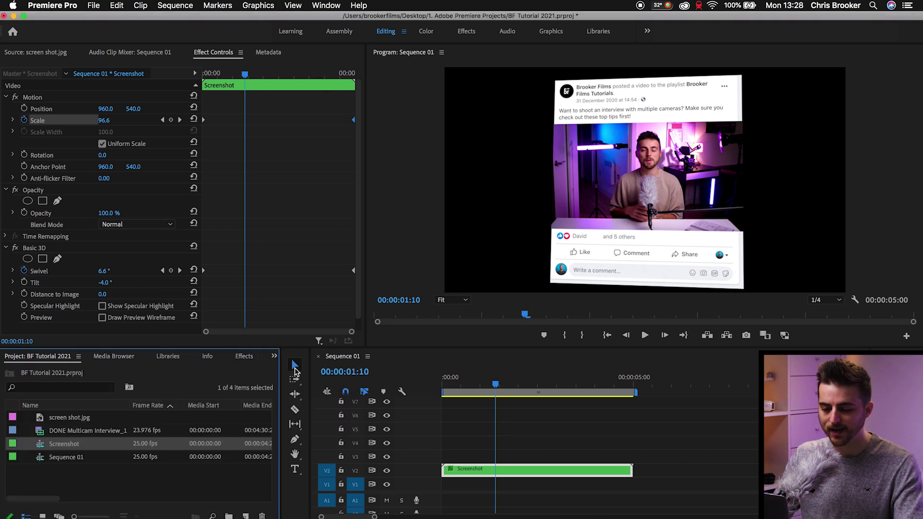
Create a 1920×1080 Black Video and place it on V1 beneath Screenshot, matching its length.
{"action": "left_click", "coordinate": [245, 516]}
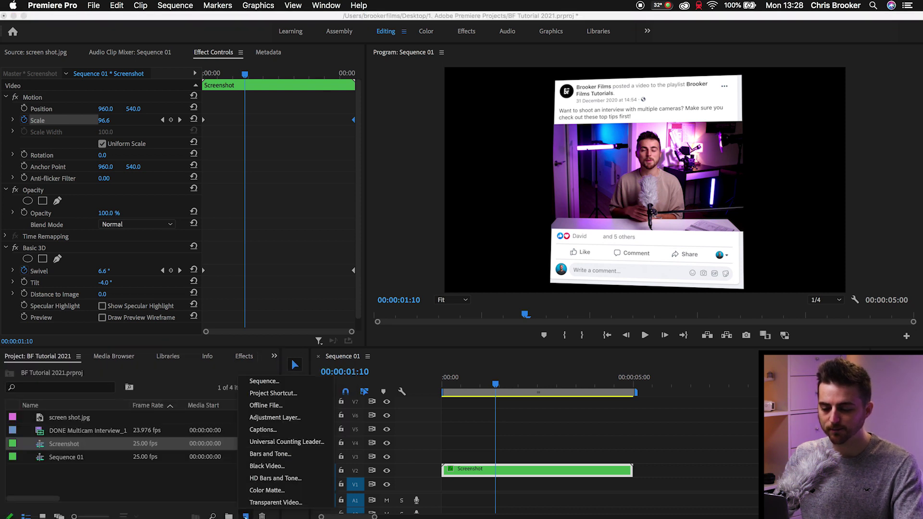
{"action": "left_click", "coordinate": [266, 466]}
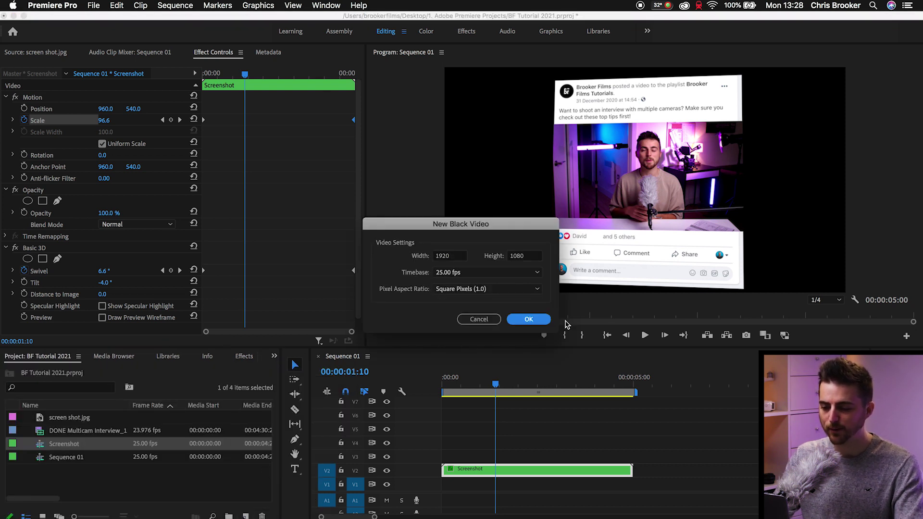
{"action": "left_click", "coordinate": [528, 319]}
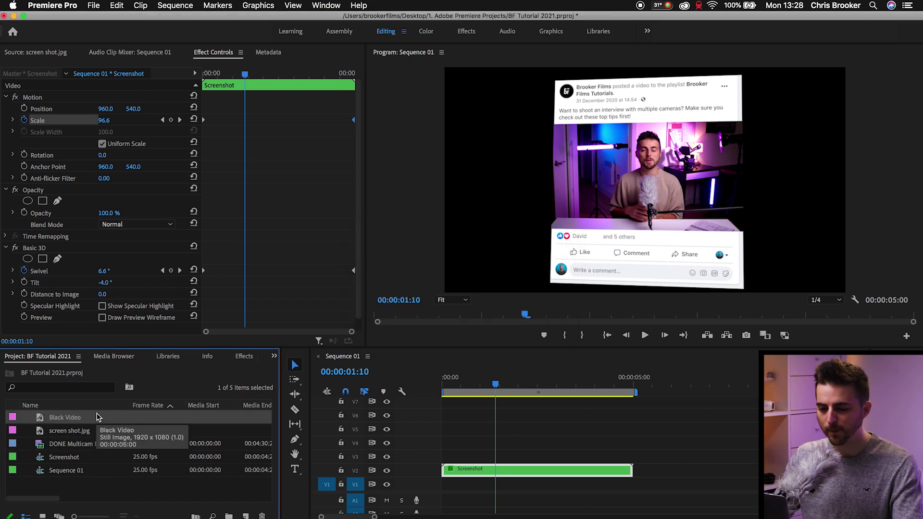
{"action": "left_click_drag", "start_coordinate": [174, 445], "coordinate": [428, 487]}
{"action": "mouse_move", "coordinate": [626, 482]}
{"action": "left_mouse_down"}
{"action": "mouse_move", "coordinate": [654, 484]}
{"action": "mouse_move", "coordinate": [631, 483]}
{"action": "left_mouse_up"}
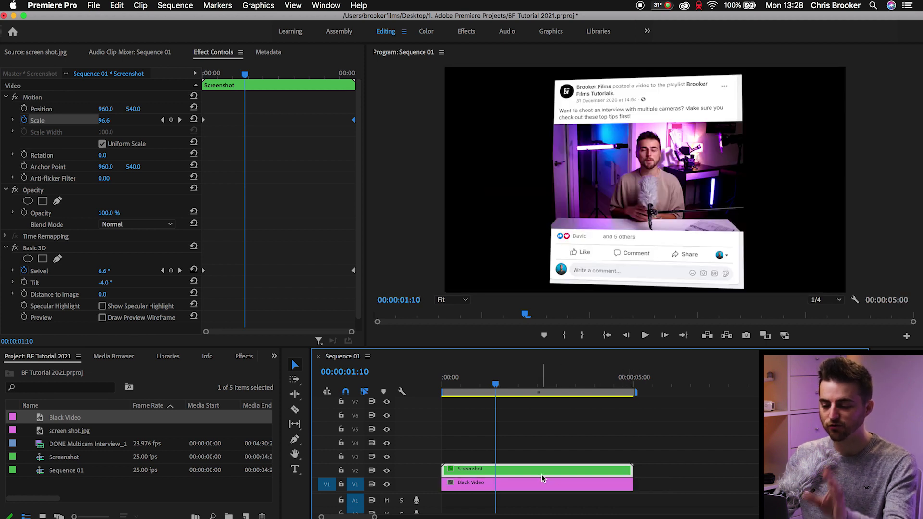
{"action": "left_click", "coordinate": [501, 499]}
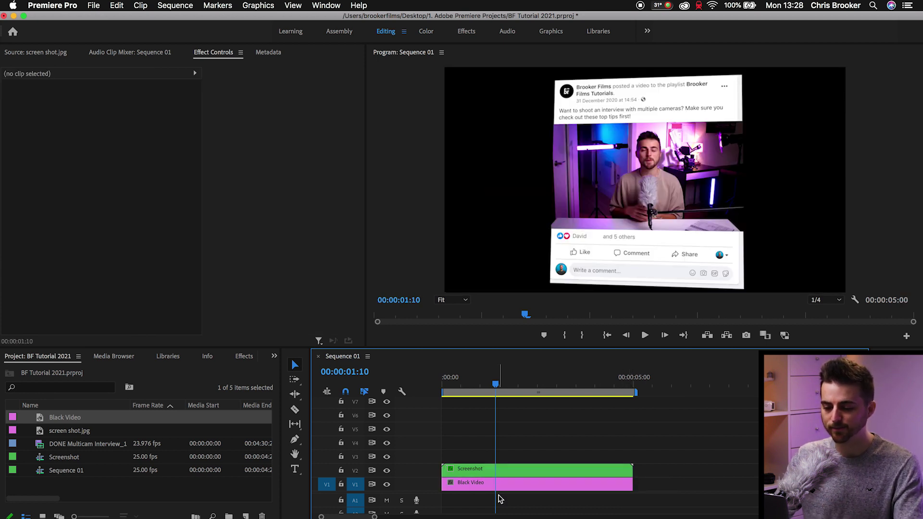
Search 'ramp' and apply the Ramp effect to the Black Video clip.
{"action": "left_click", "coordinate": [244, 359]}
{"action": "left_click", "coordinate": [50, 373]}
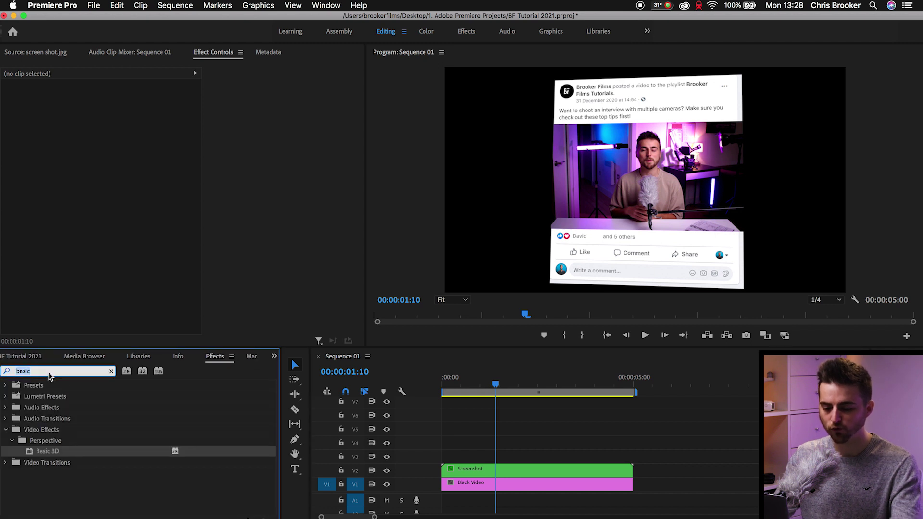
{"action": "type", "text": "ramp"}
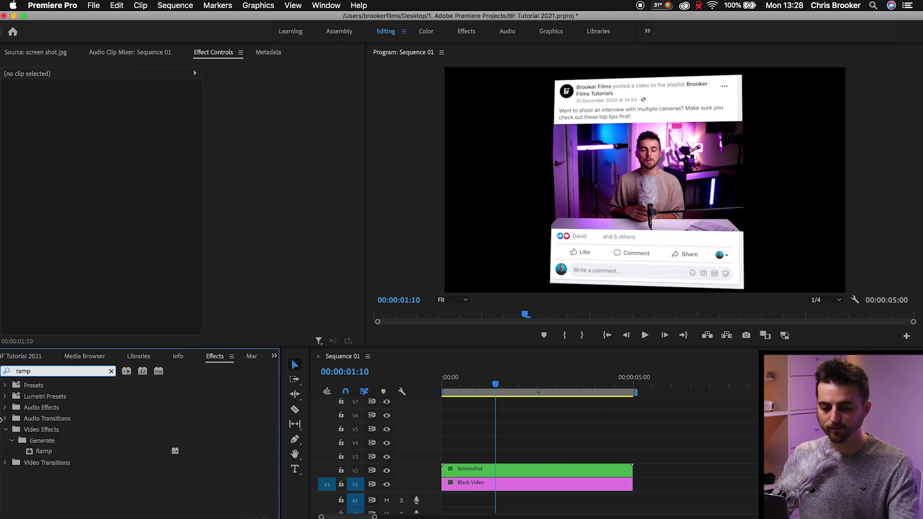
{"action": "left_click", "coordinate": [40, 451]}
{"action": "left_click", "coordinate": [42, 442]}
{"action": "left_click", "coordinate": [41, 451]}
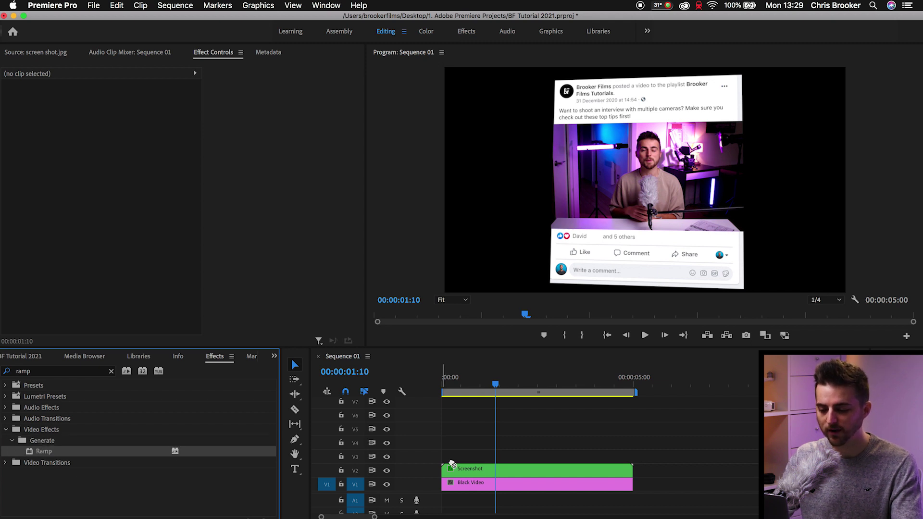
{"action": "left_click_drag", "start_coordinate": [453, 465], "coordinate": [486, 487]}
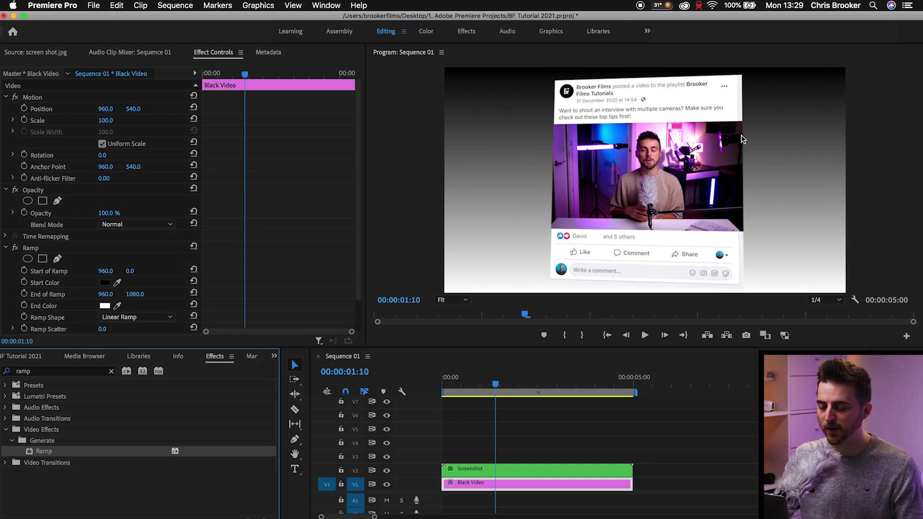
Eyedrop cyan as the ramp's start colour and purple as its end colour.
{"action": "left_click", "coordinate": [61, 285]}
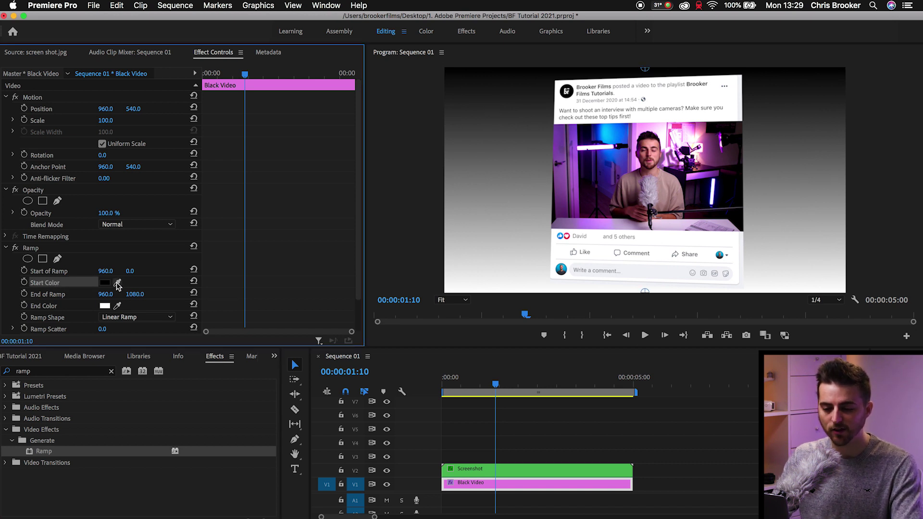
{"action": "left_click", "coordinate": [118, 284]}
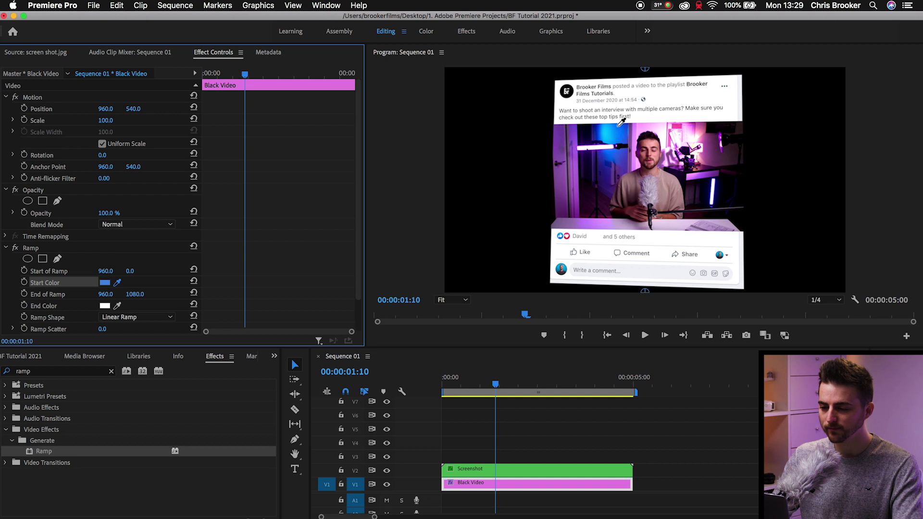
{"action": "left_click", "coordinate": [610, 134]}
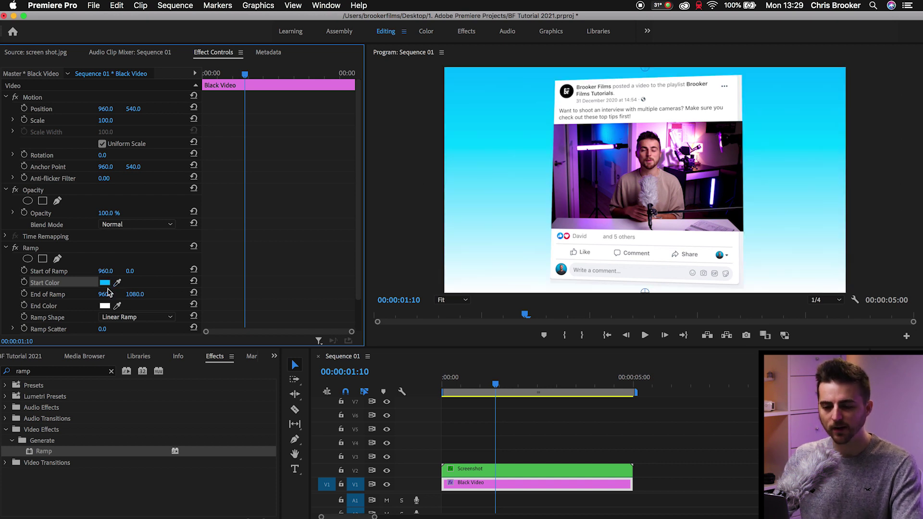
{"action": "left_click", "coordinate": [117, 305]}
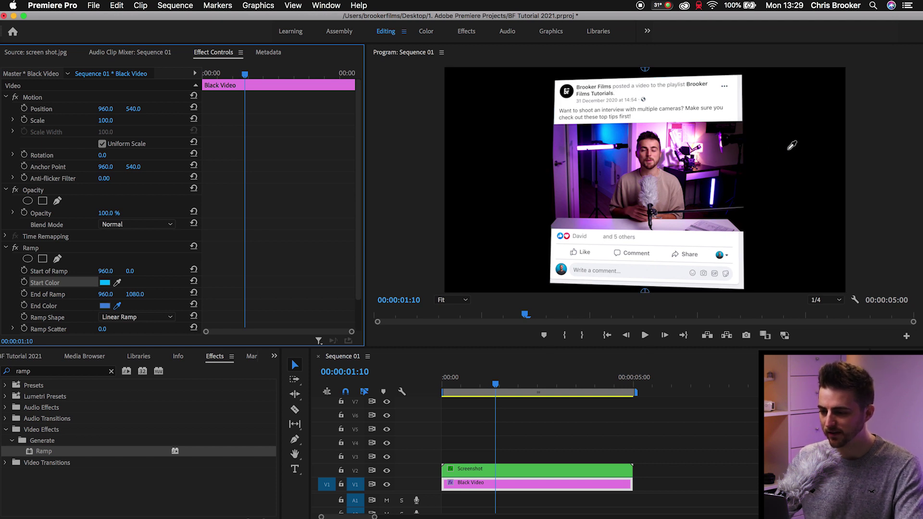
{"action": "left_click", "coordinate": [716, 160]}
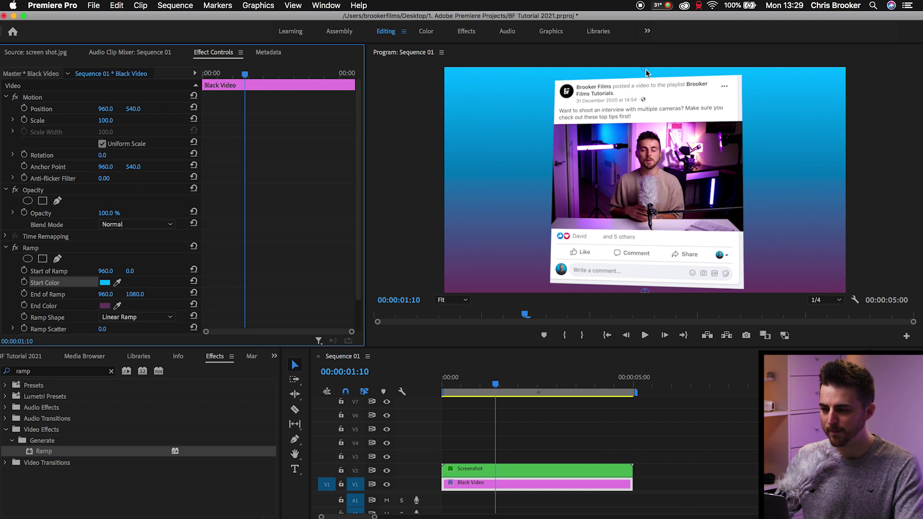
Drag the ramp start point past the frame's top-left and the end point toward the bottom-right.
{"action": "left_click_drag", "start_coordinate": [647, 72], "coordinate": [457, 91]}
{"action": "left_click_drag", "start_coordinate": [645, 293], "coordinate": [828, 279]}
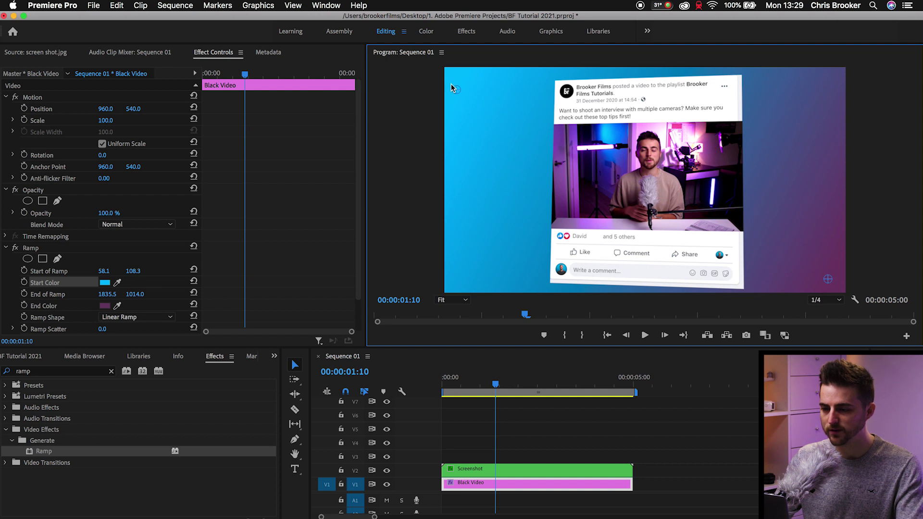
{"action": "left_click_drag", "start_coordinate": [453, 86], "coordinate": [191, 11]}
Try Radial Ramp, then return to Linear Ramp and fine-tune the end point near the card.
{"action": "left_click", "coordinate": [134, 318]}
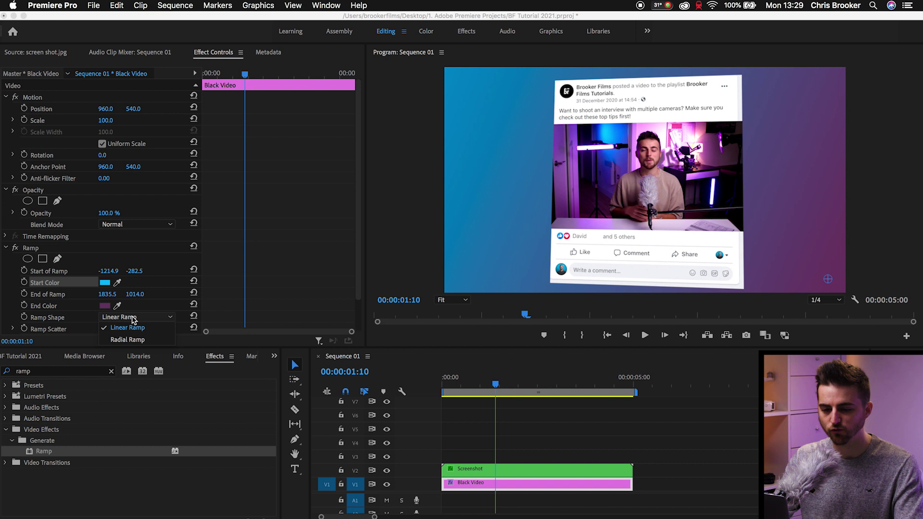
{"action": "left_click", "coordinate": [119, 340]}
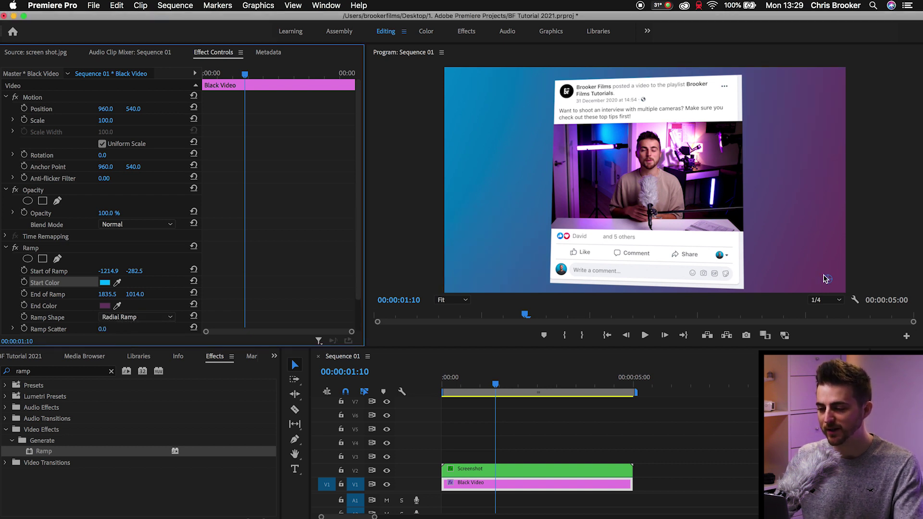
{"action": "left_click_drag", "start_coordinate": [826, 279], "coordinate": [779, 255]}
{"action": "left_click", "coordinate": [136, 317]}
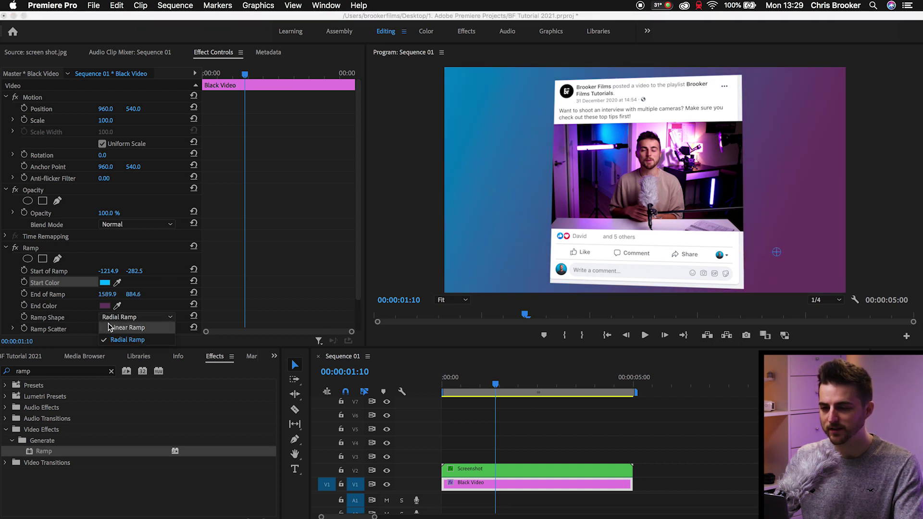
{"action": "left_click", "coordinate": [122, 307]}
{"action": "left_click_drag", "start_coordinate": [777, 253], "coordinate": [753, 240]}
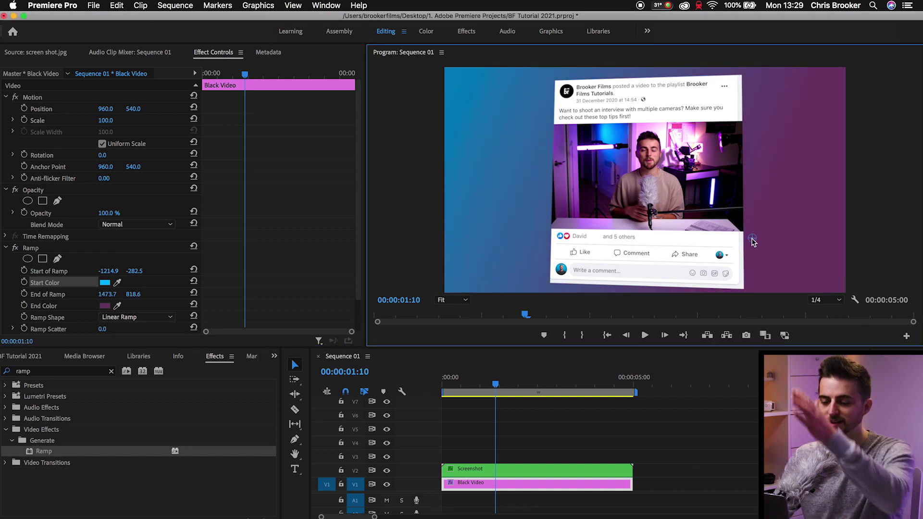
{"action": "left_click_drag", "start_coordinate": [806, 260], "coordinate": [778, 247]}
{"action": "left_click", "coordinate": [539, 382]}
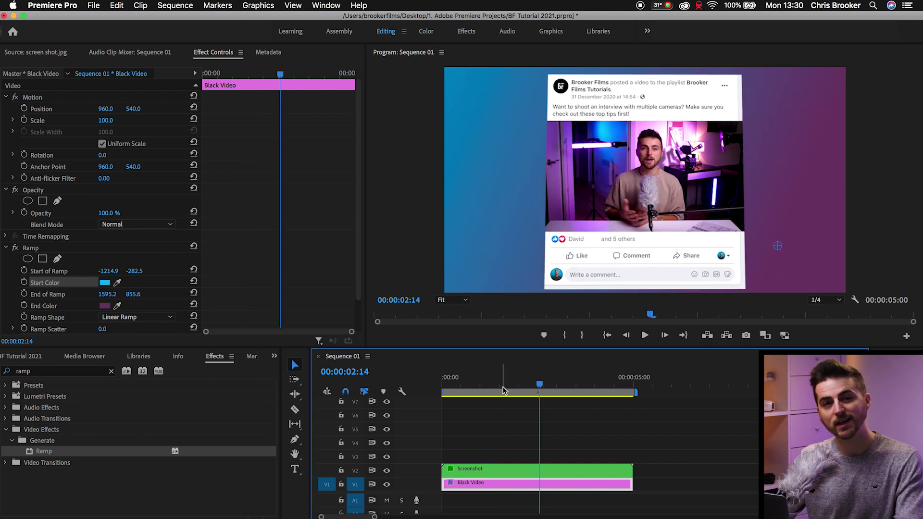
Search 'drop sh' and add a Drop Shadow effect to the Screenshot clip.
{"action": "left_click", "coordinate": [7, 249]}
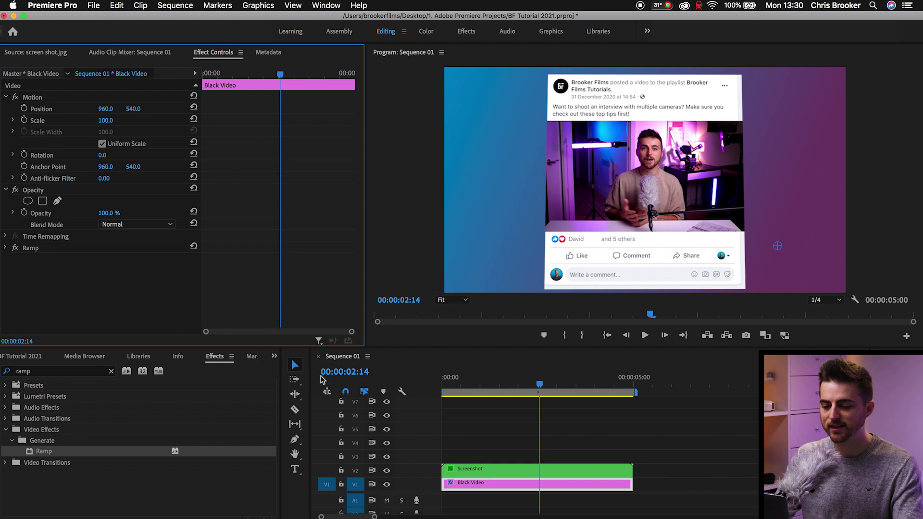
{"action": "left_click", "coordinate": [518, 474]}
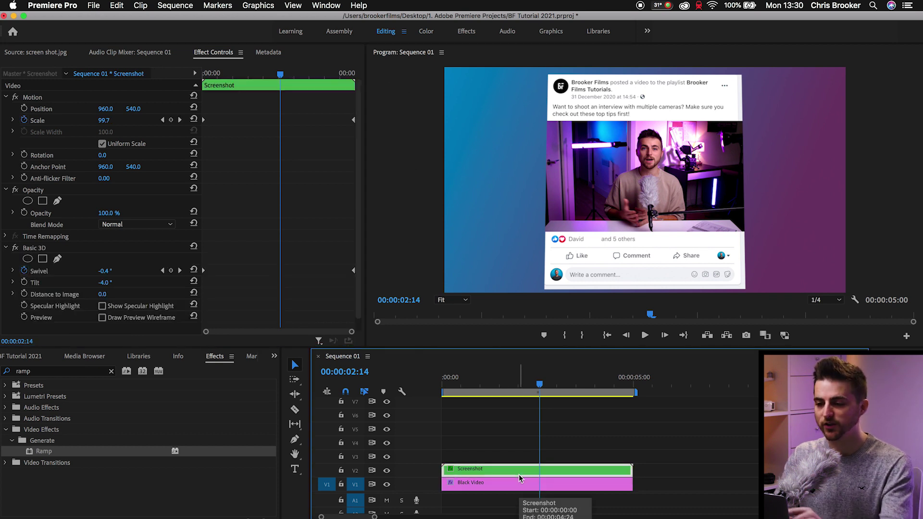
{"action": "left_click", "coordinate": [6, 248]}
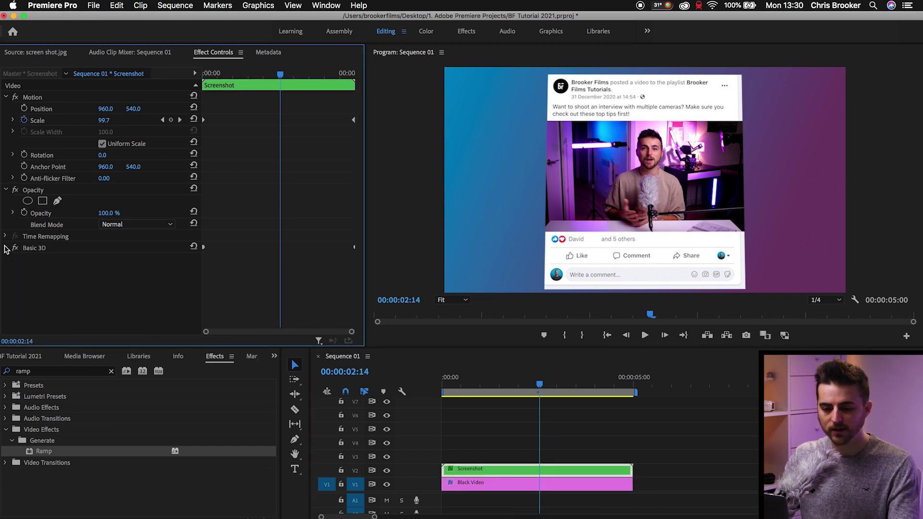
{"action": "left_click", "coordinate": [48, 373]}
{"action": "type", "text": "drop sh"}
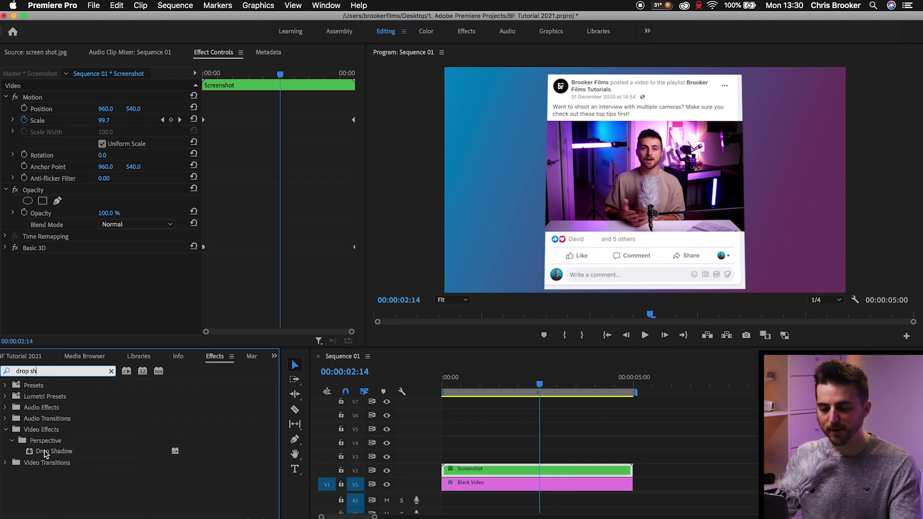
{"action": "left_click_drag", "start_coordinate": [50, 452], "coordinate": [570, 465]}
Set the shadow to black with opacity 100%, distance 45 and softness 100.
{"action": "scroll", "coordinate": [90, 287], "scroll_direction": "down", "scroll_amount": 3}
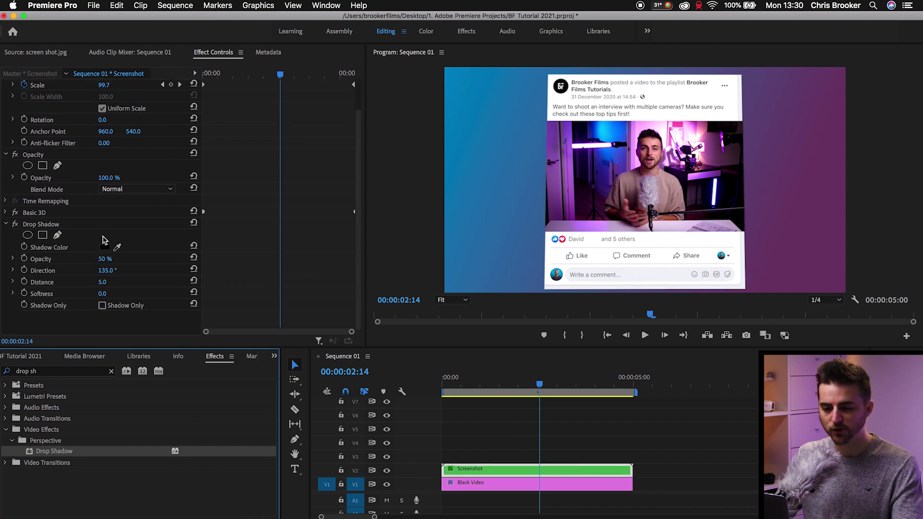
{"action": "left_click", "coordinate": [104, 246]}
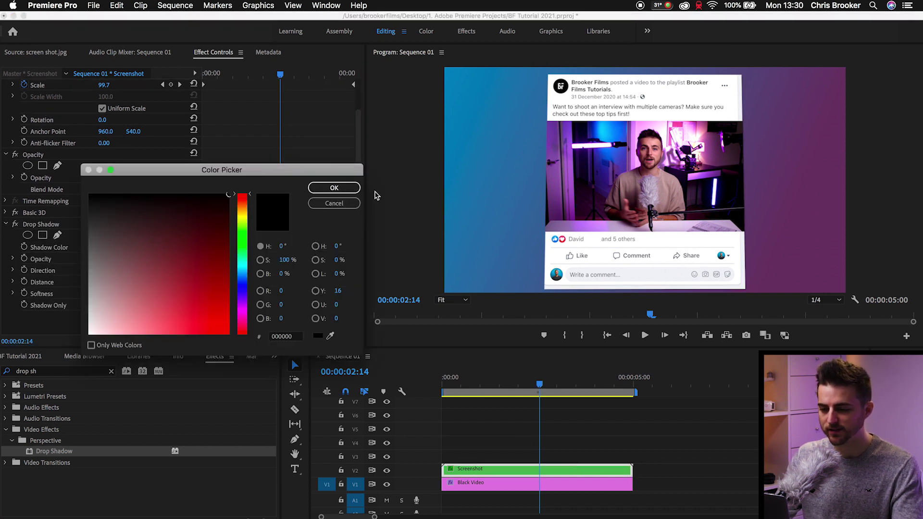
{"action": "left_click", "coordinate": [342, 189]}
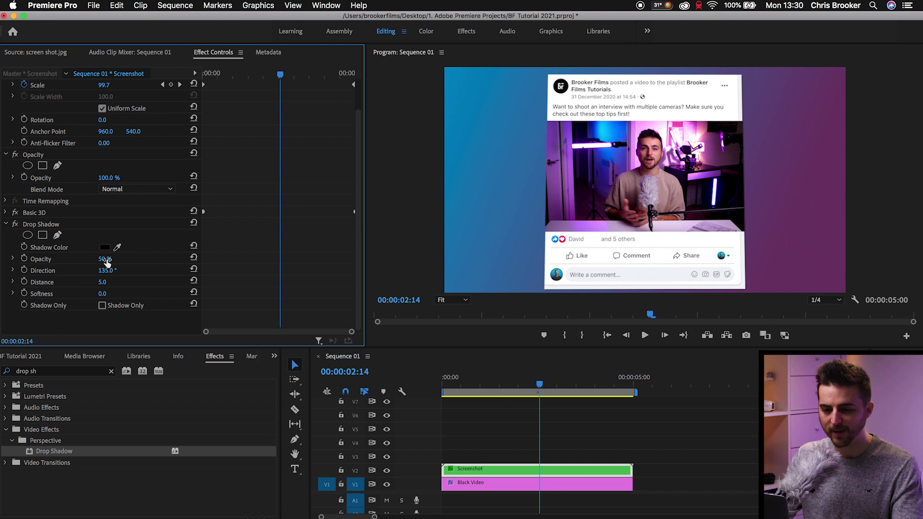
{"action": "left_click_drag", "start_coordinate": [103, 259], "coordinate": [48, 271]}
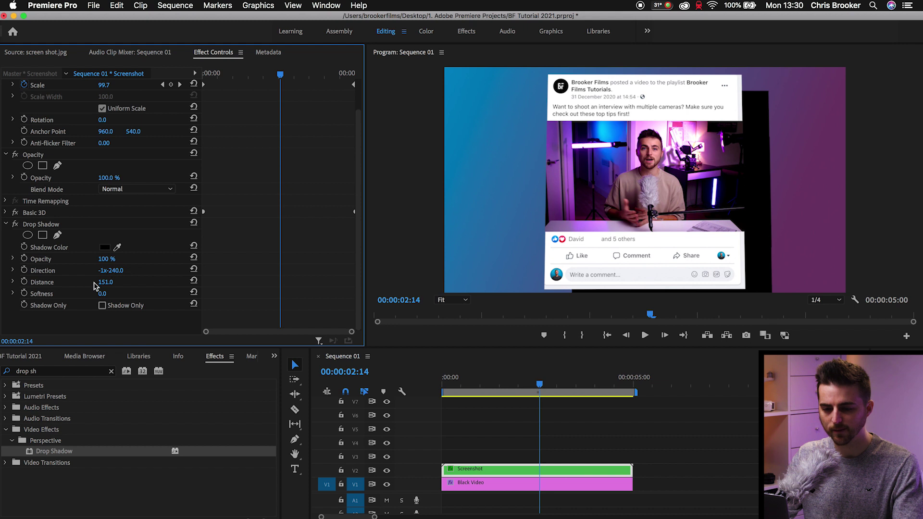
{"action": "mouse_move", "coordinate": [105, 282]}
{"action": "left_mouse_down"}
{"action": "mouse_move", "coordinate": [78, 282]}
{"action": "mouse_move", "coordinate": [137, 293]}
{"action": "mouse_move", "coordinate": [116, 294]}
{"action": "left_mouse_up"}
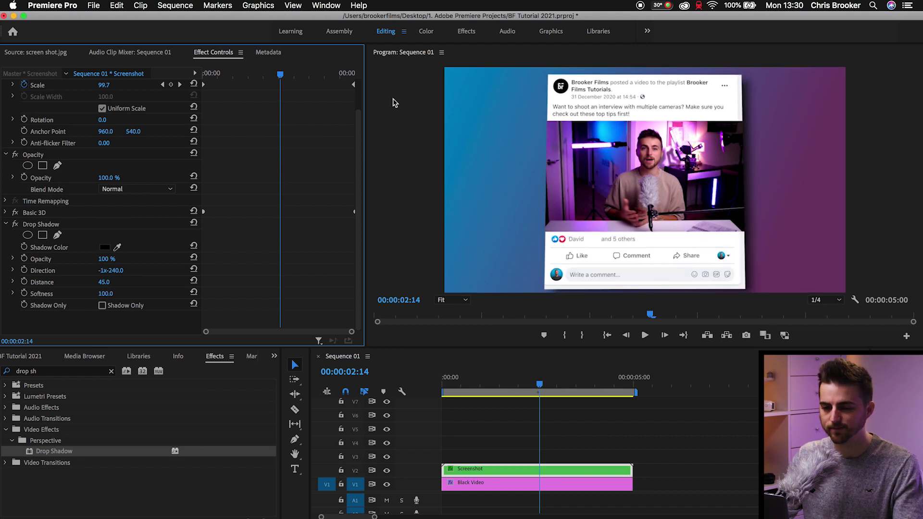
Preview the animation from the start, cut the Screenshot's Drop Shadow opacity to 47%, and replay.
{"action": "key", "text": "Home"}
{"action": "key", "text": "space"}
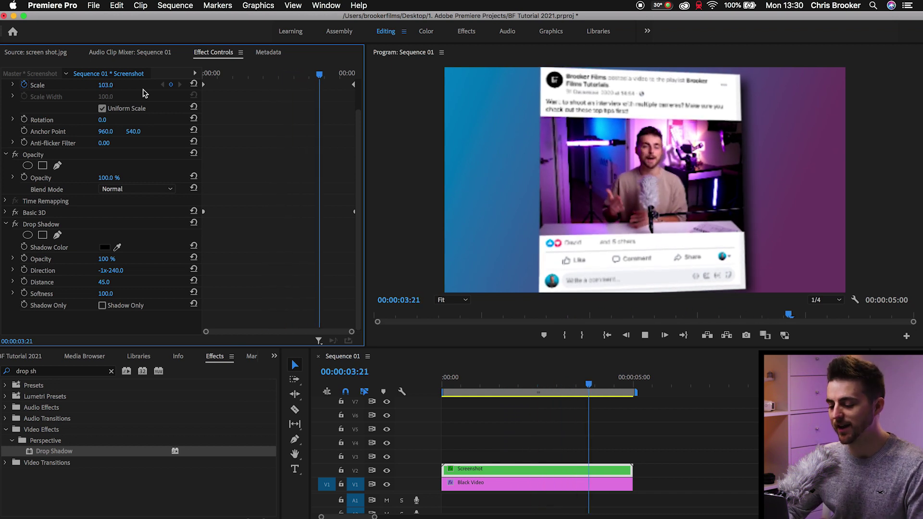
{"action": "key", "text": "space"}
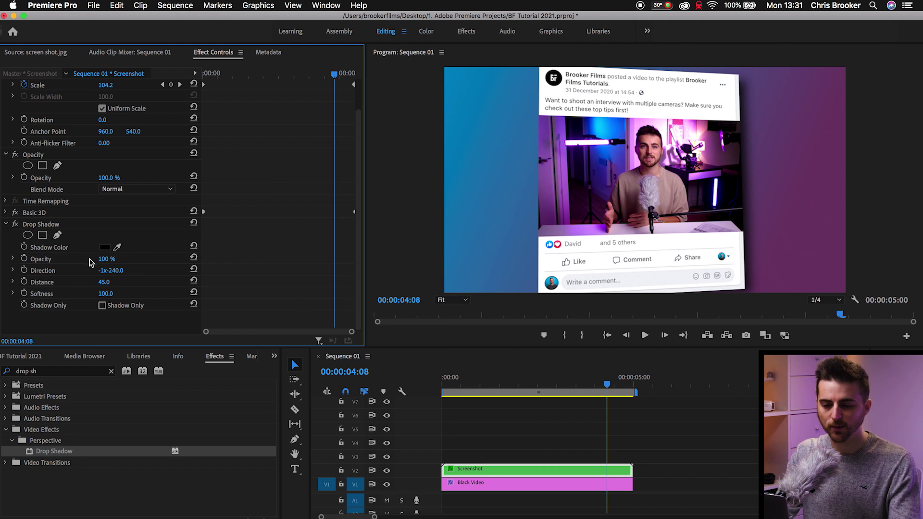
{"action": "left_click_drag", "start_coordinate": [107, 260], "coordinate": [79, 260]}
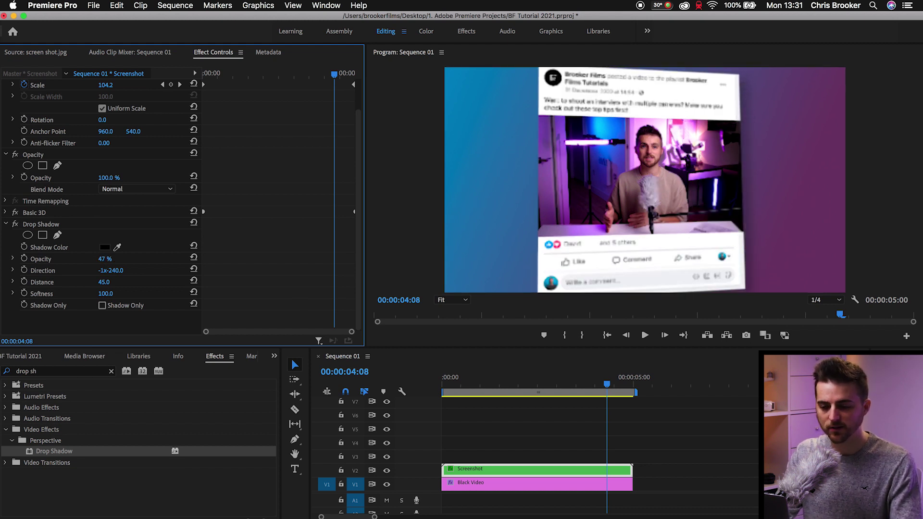
{"action": "key", "text": "space"}
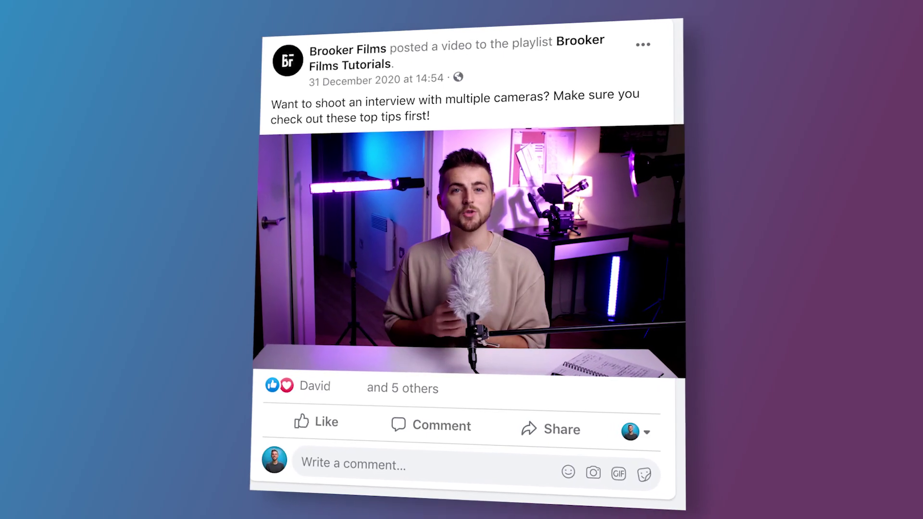